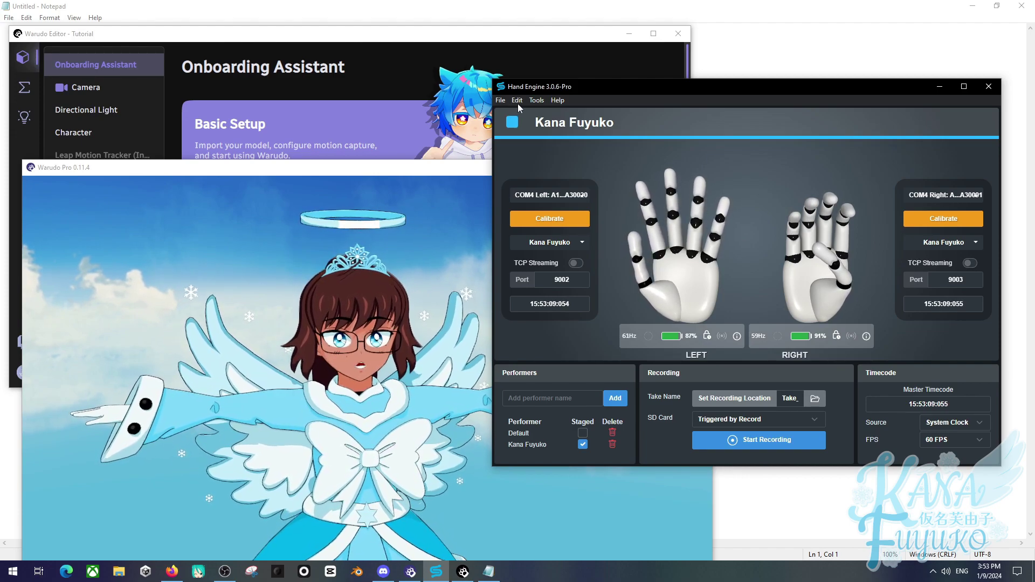
# Enable VMC streaming on port 39540 in Hand Engine's settings and apply the update
pyautogui.click(517, 102)
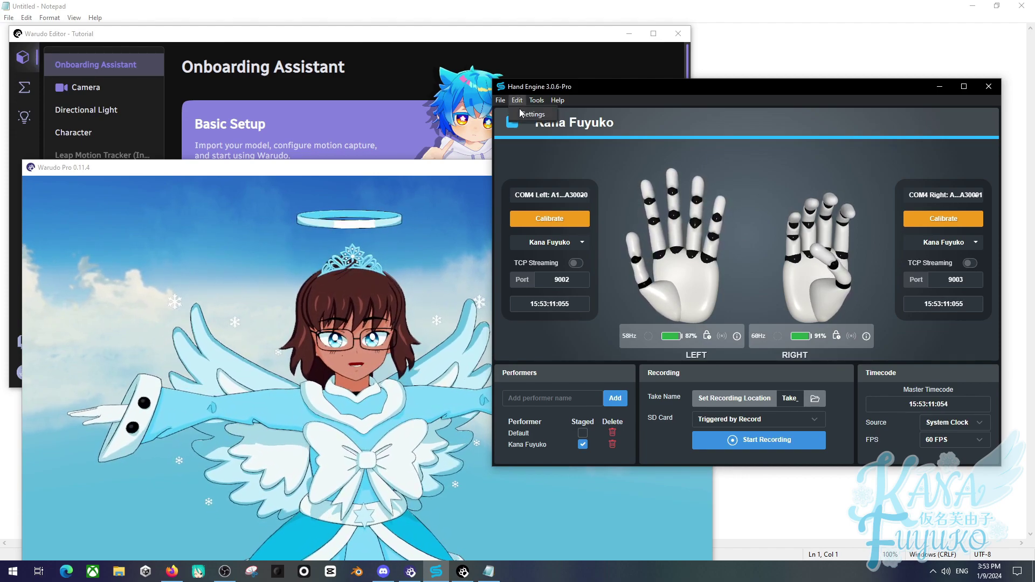
pyautogui.click(519, 109)
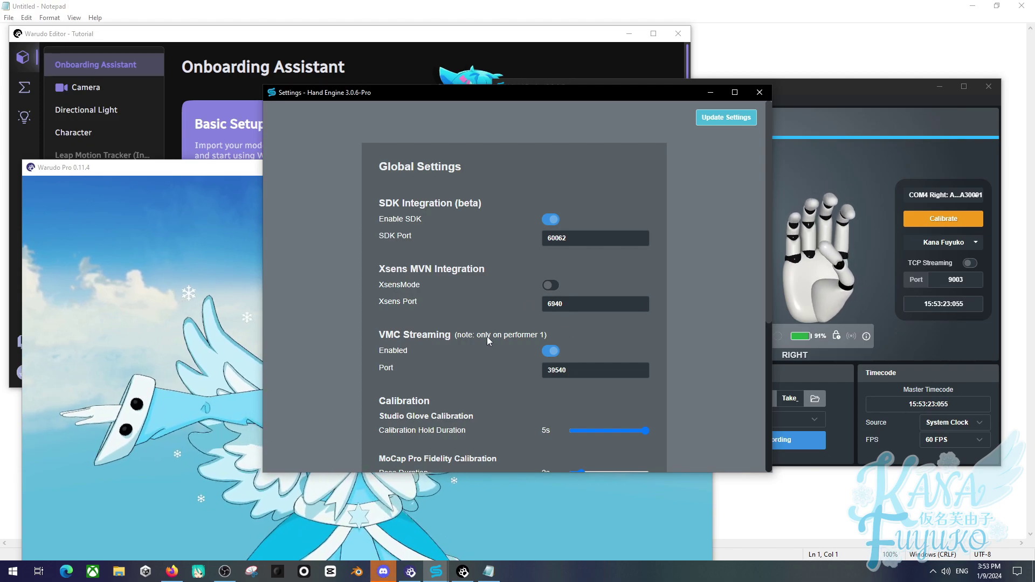
pyautogui.moveTo(459, 100); pyautogui.dragTo(613, 106)
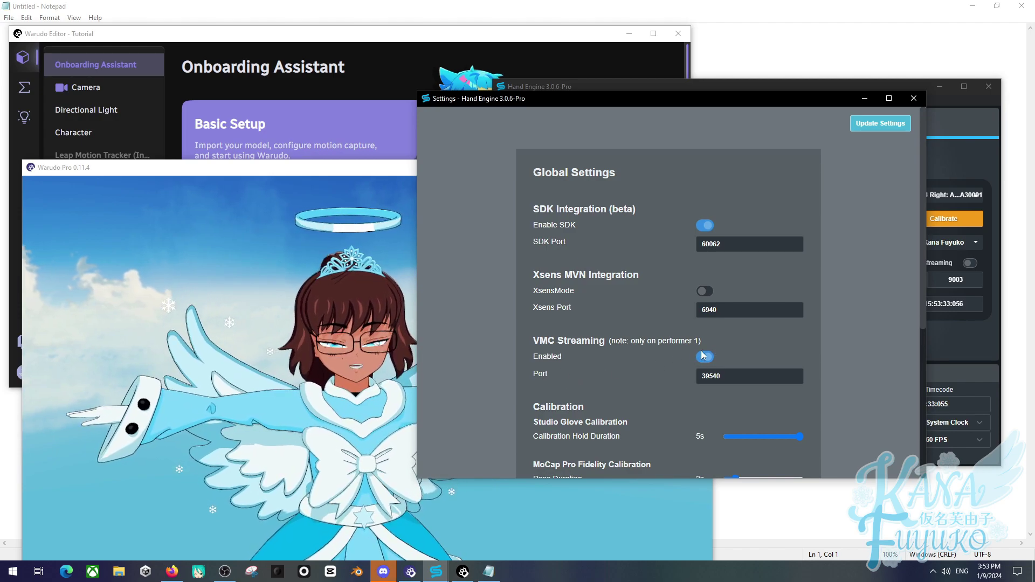
pyautogui.doubleClick(724, 378)
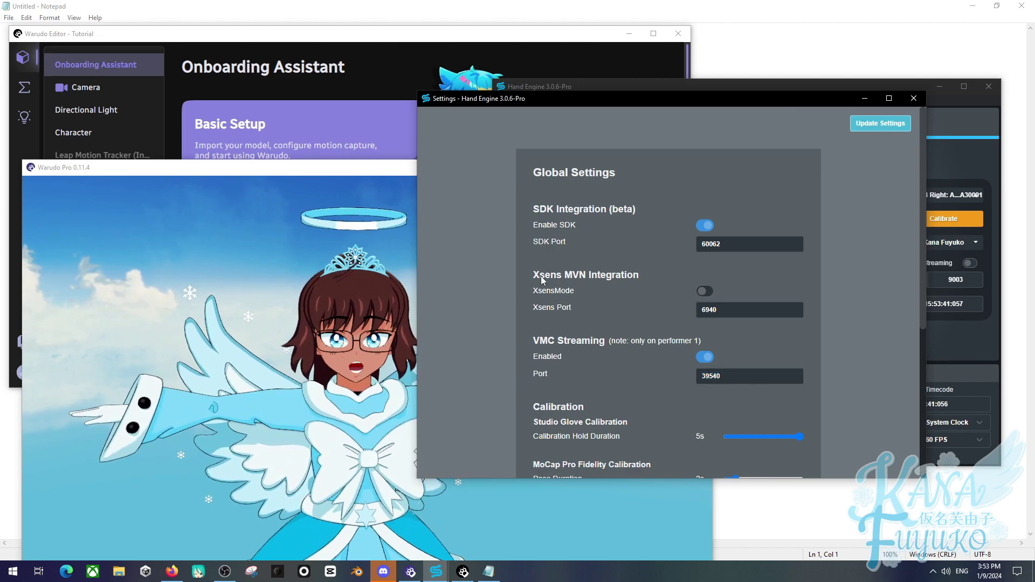
pyautogui.doubleClick(732, 377)
pyautogui.moveTo(732, 376); pyautogui.dragTo(672, 371)
pyautogui.doubleClick(705, 376)
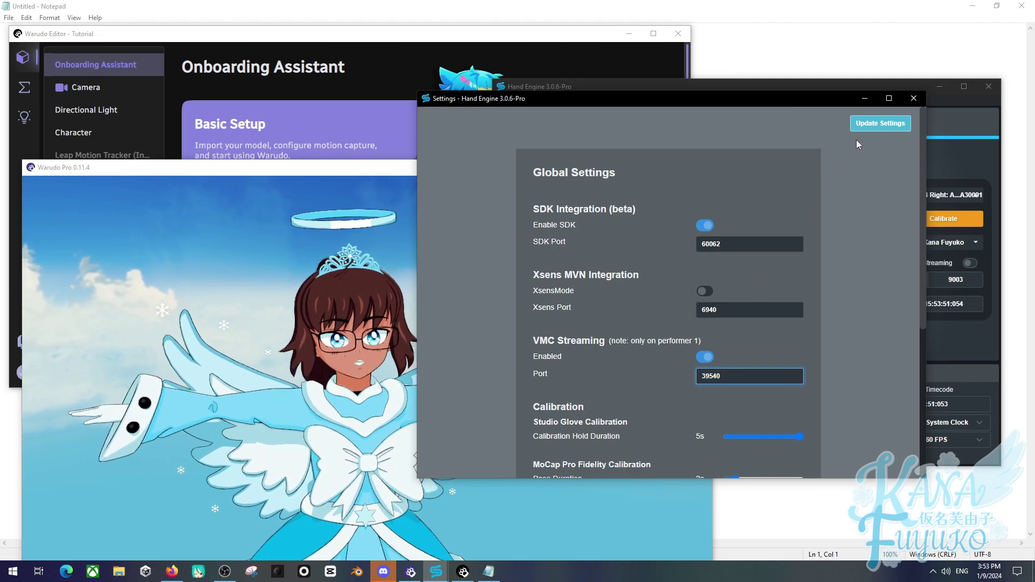
pyautogui.click(868, 125)
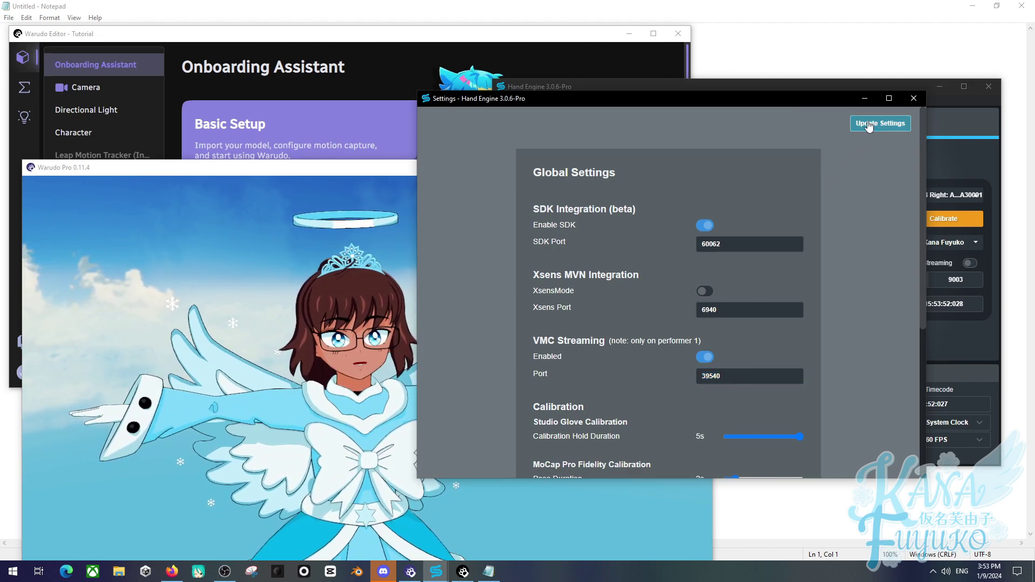
# Close Hand Engine's settings, then add a Miscellaneous > Onboarding Assistant asset in Warudo and view its page
pyautogui.click(912, 99)
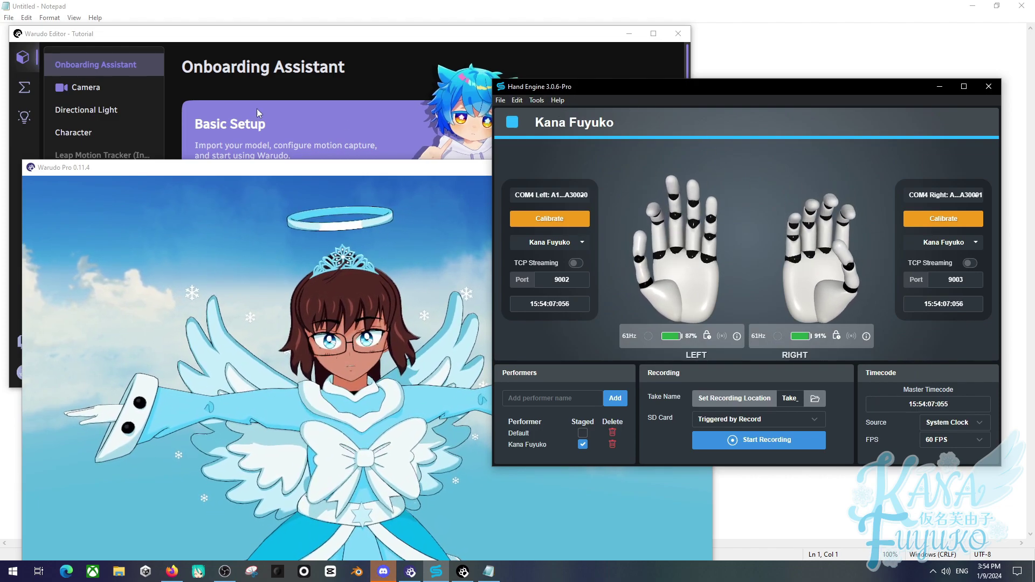
pyautogui.click(107, 40)
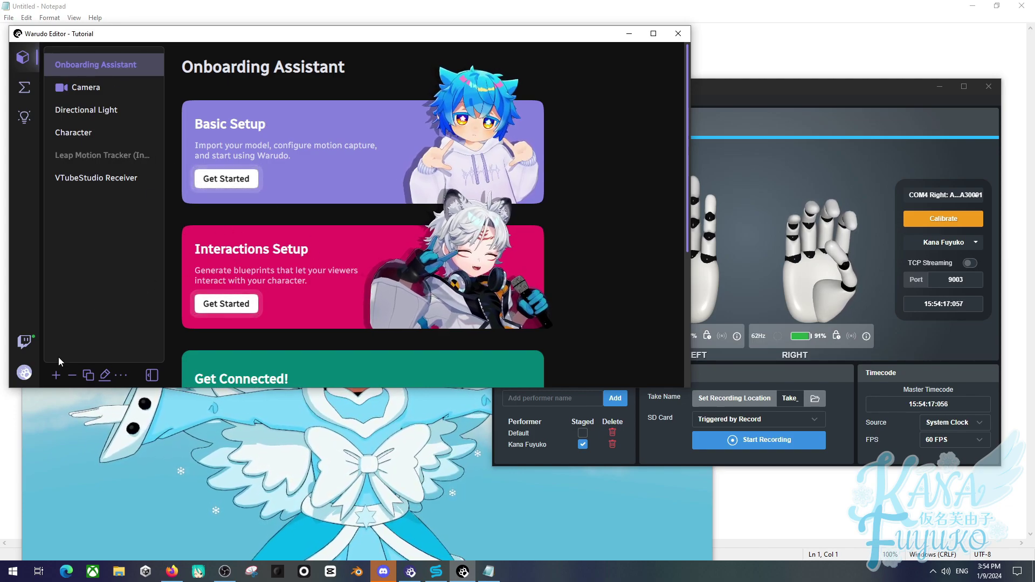
pyautogui.click(55, 377)
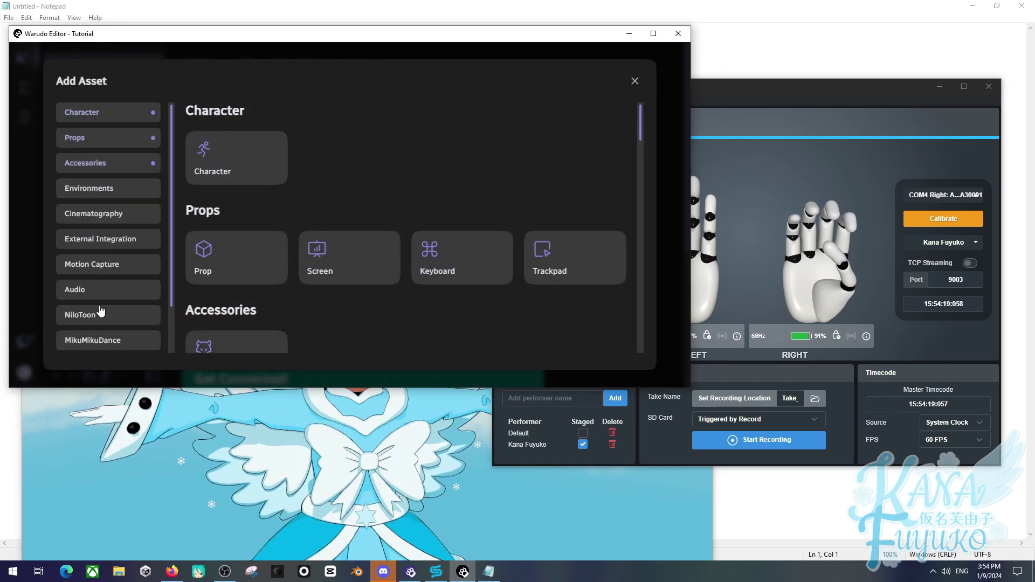
pyautogui.scroll(-2, 103, 291)
pyautogui.click(107, 341)
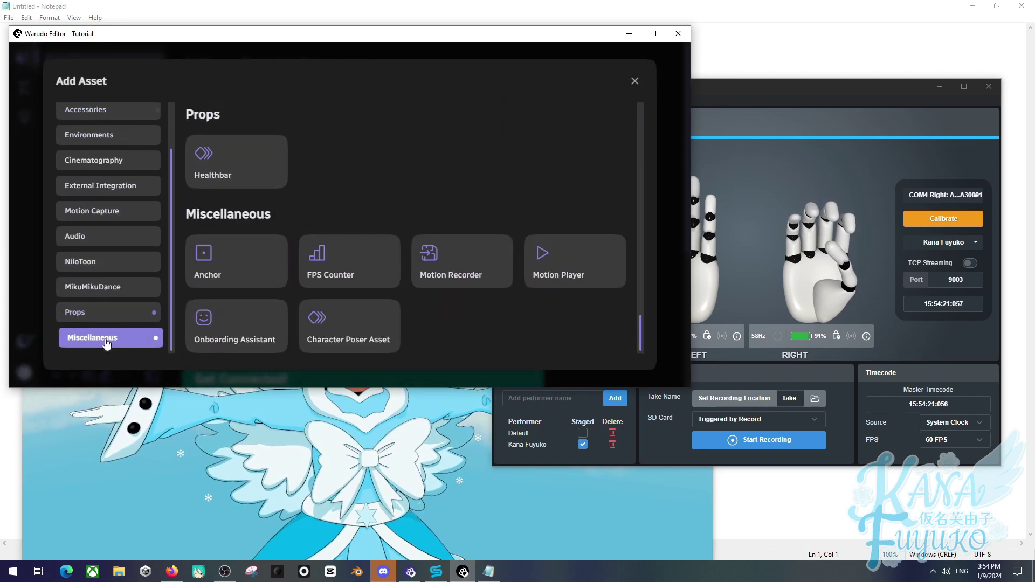
pyautogui.click(228, 322)
pyautogui.click(635, 81)
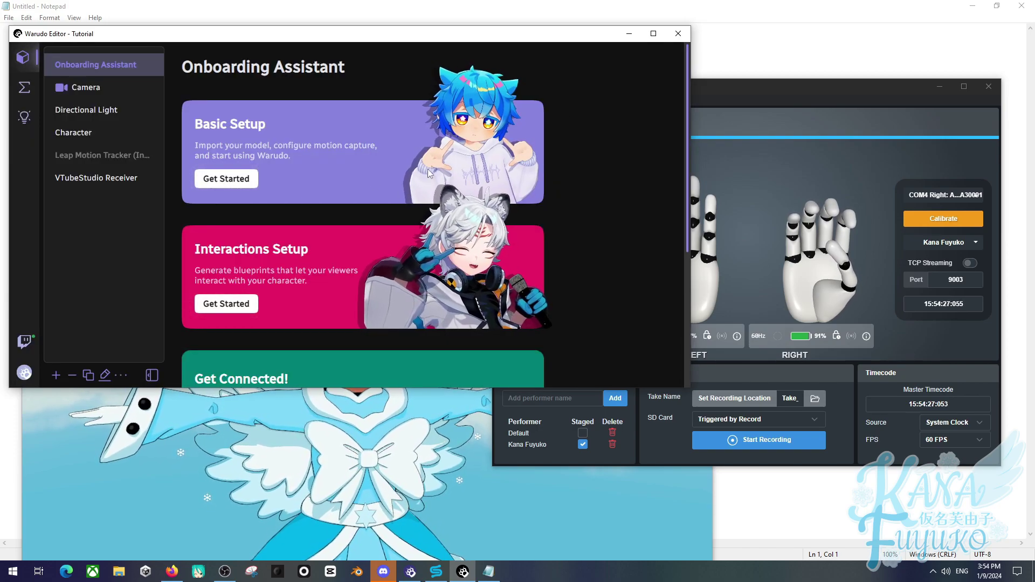
# Start Basic Setup, accept Kana Fuyuko.warudo as the character, and choose manual motion-capture setup
pyautogui.click(227, 178)
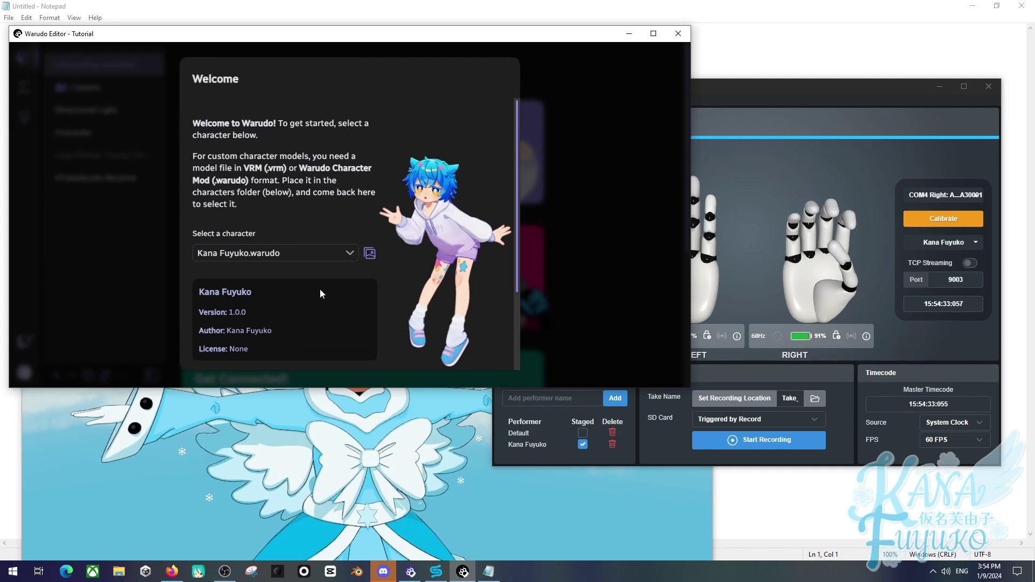
pyautogui.scroll(-2, 467, 308)
pyautogui.click(483, 342)
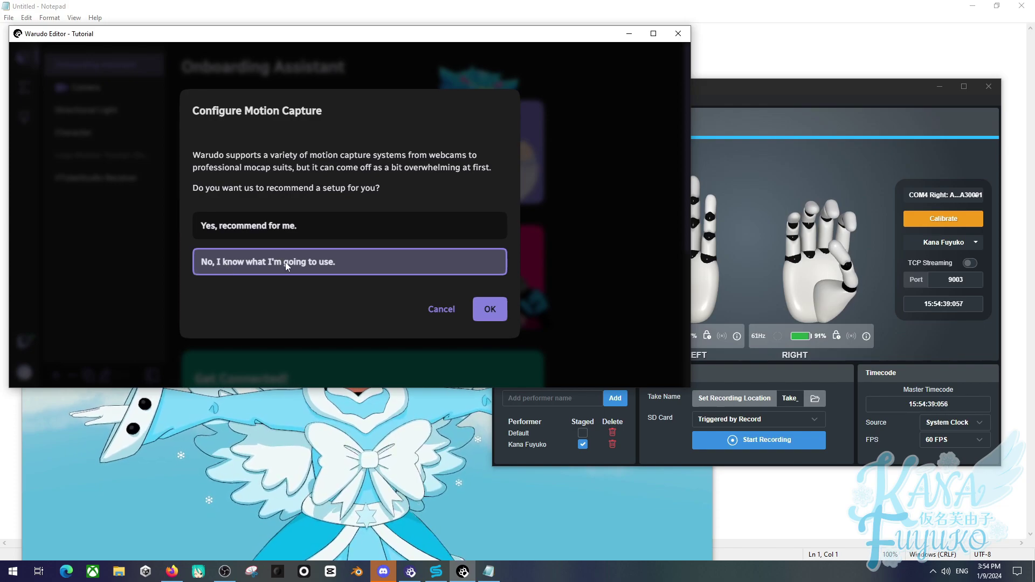
pyautogui.click(501, 313)
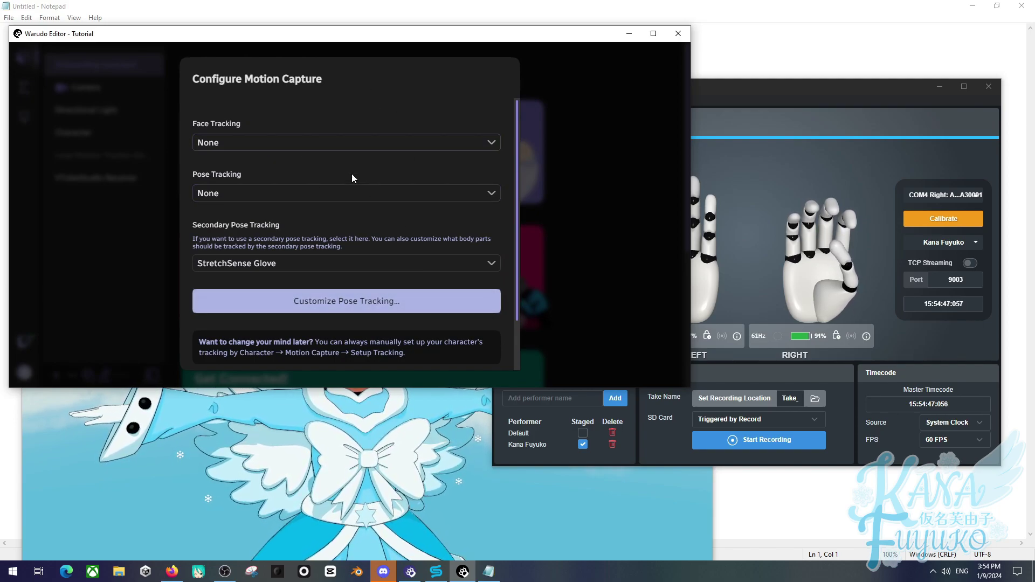
# Confirm motion capture with pose tracking None and StretchSense Glove as secondary pose tracking
pyautogui.click(227, 199)
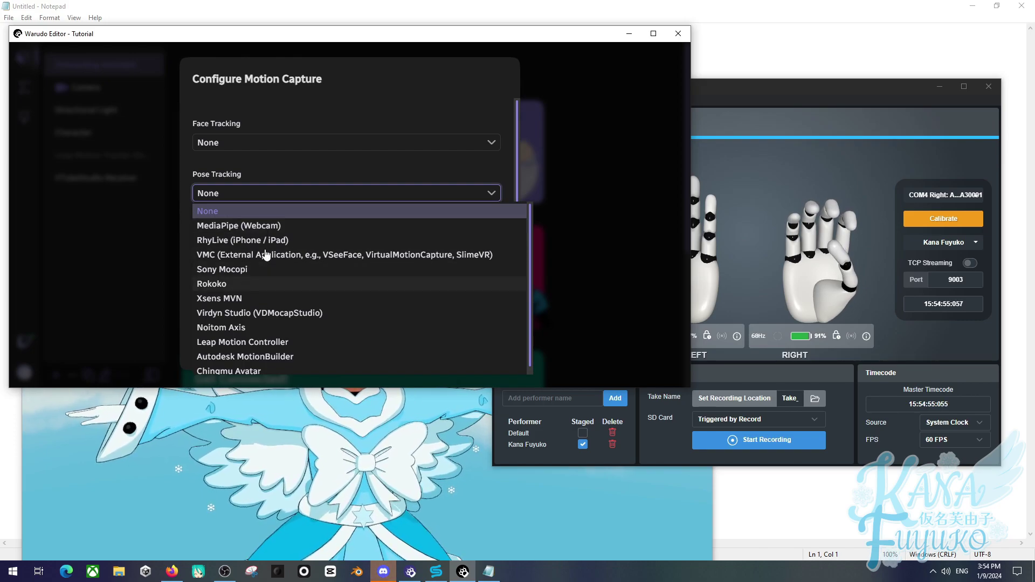
pyautogui.click(280, 196)
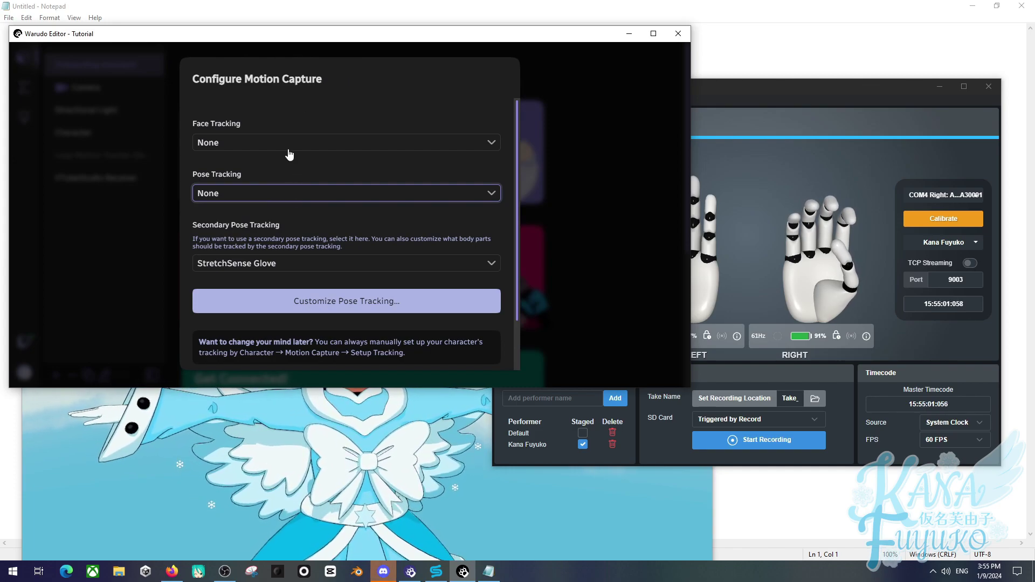
pyautogui.scroll(-1, 255, 113)
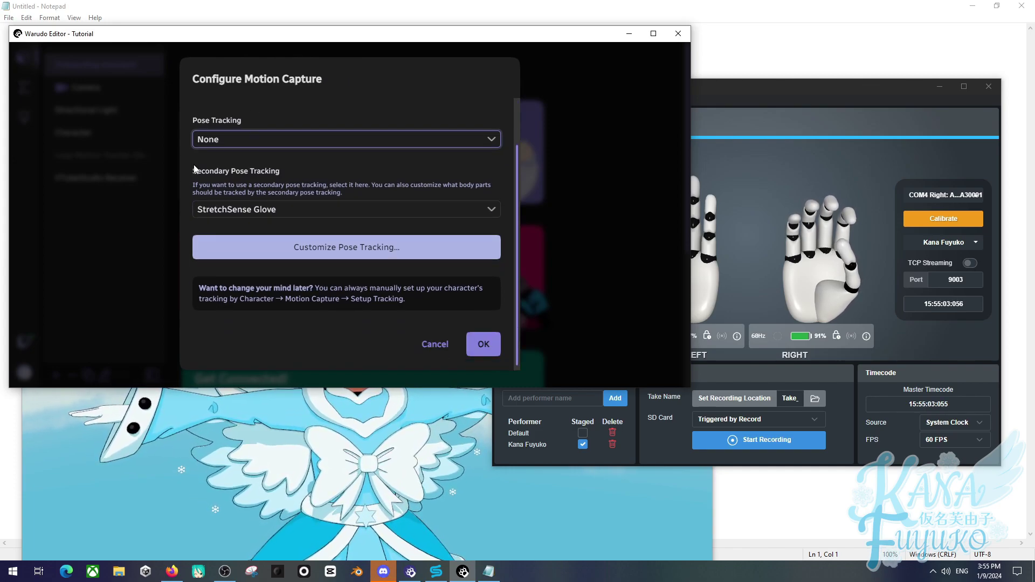
pyautogui.scroll(1, 255, 135)
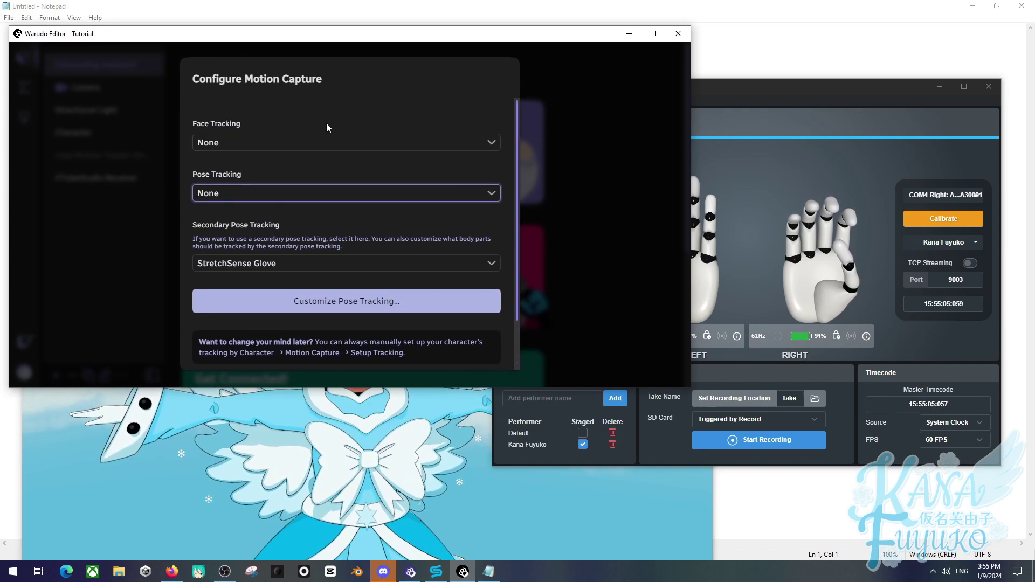
pyautogui.scroll(-1, 284, 278)
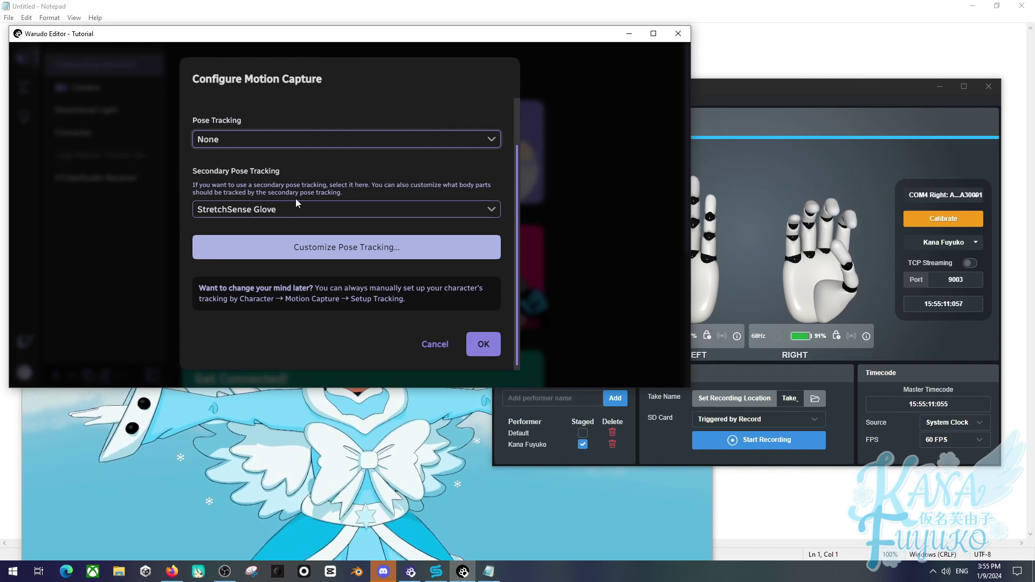
pyautogui.click(263, 207)
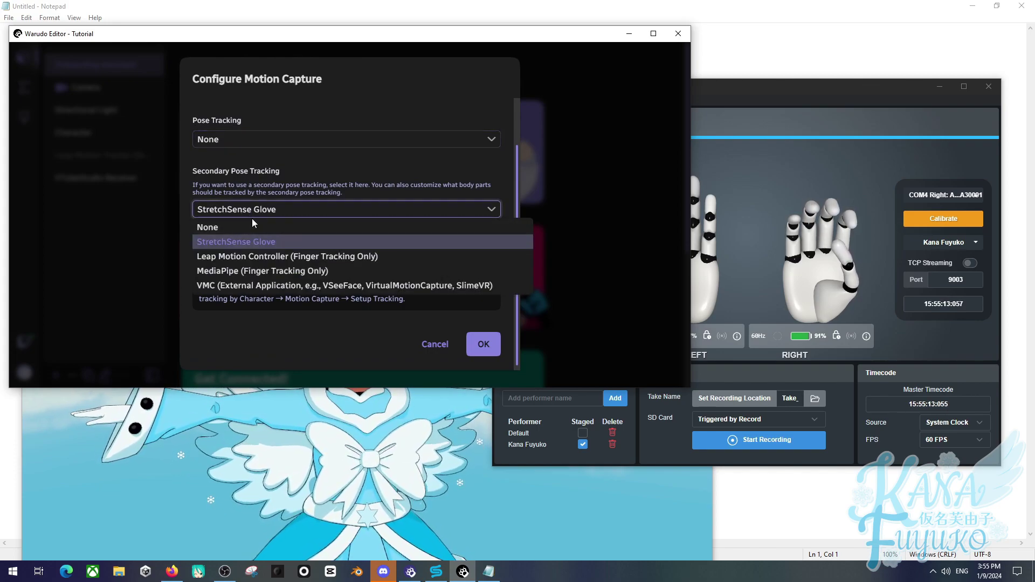
pyautogui.click(252, 217)
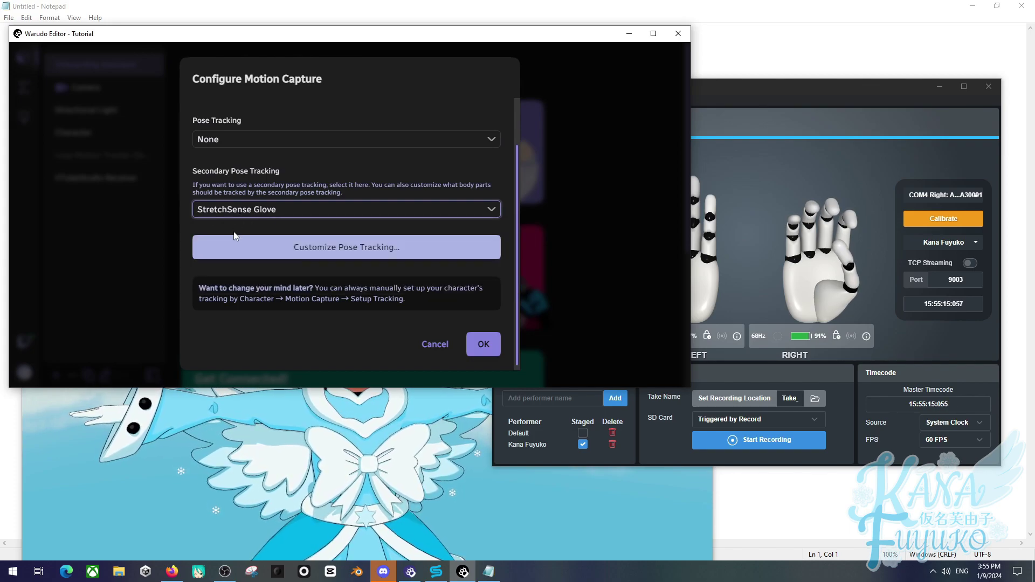
pyautogui.click(338, 245)
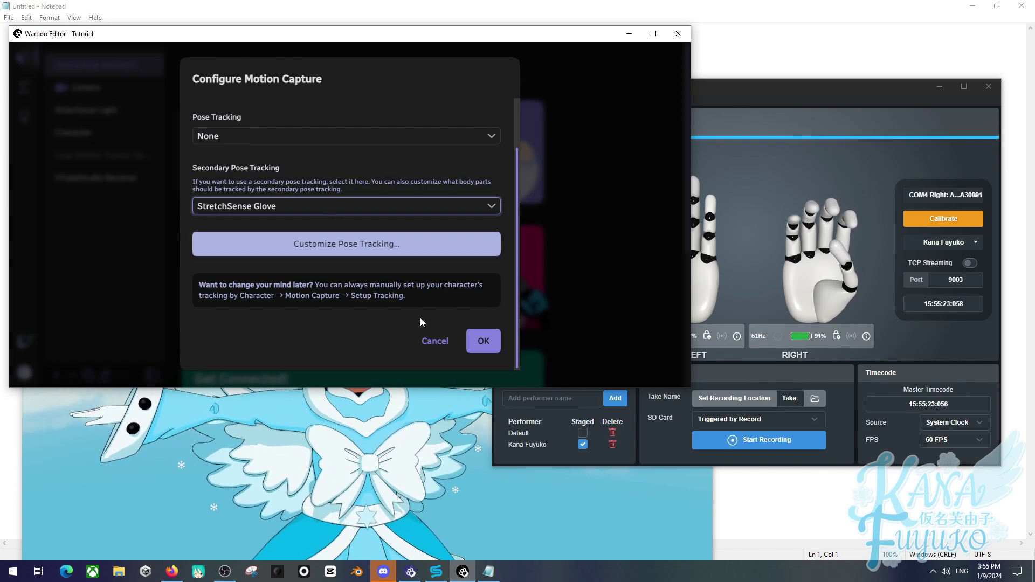
pyautogui.click(482, 343)
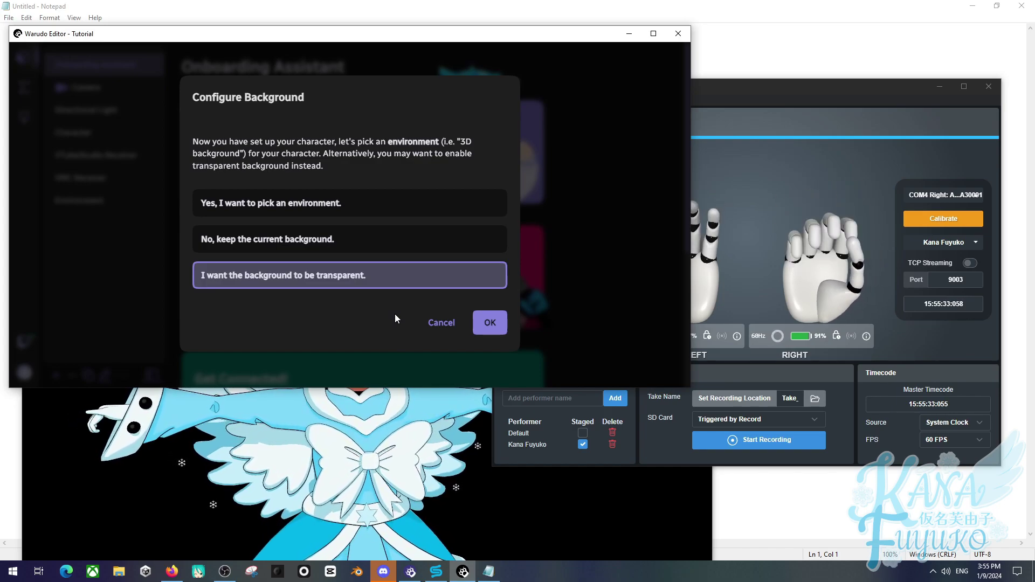
# Choose a transparent background for the avatar
pyautogui.click(490, 326)
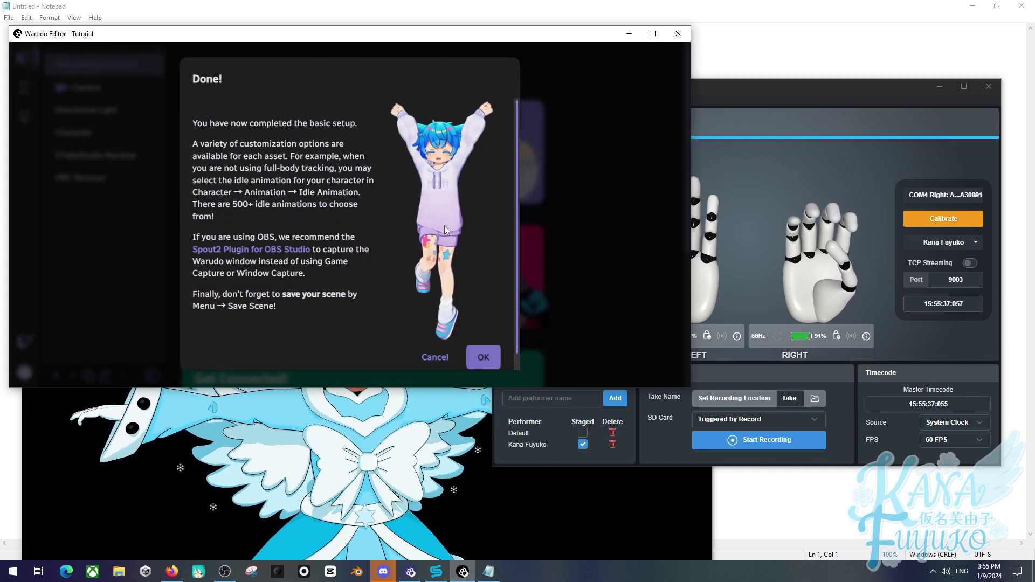
# Dismiss the Done! notice and switch windows to view the live animated avatar
pyautogui.scroll(-1, 445, 225)
pyautogui.click(489, 339)
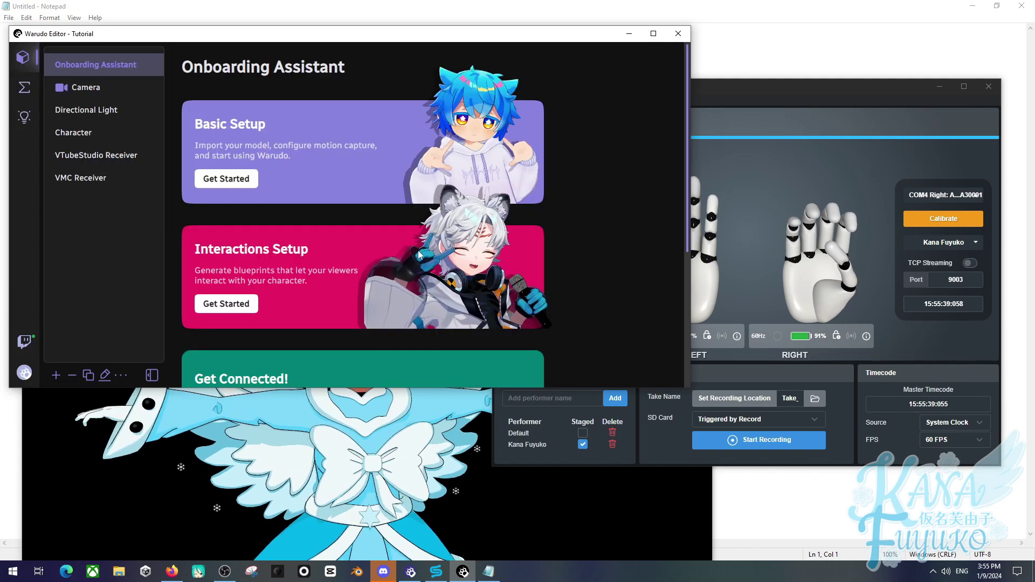
pyautogui.click(347, 454)
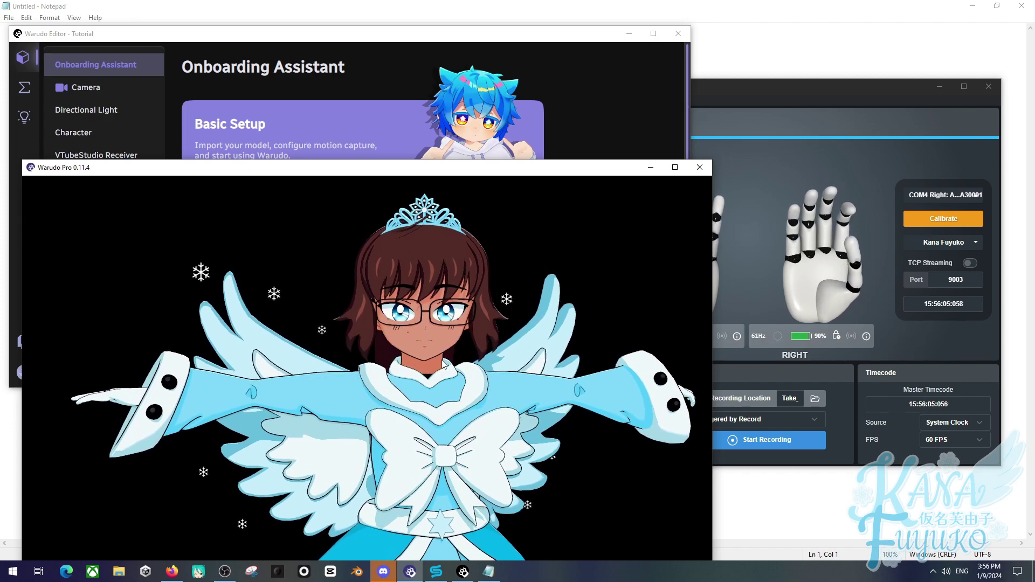
# Open the Pose Tracking - VMC blueprint and pan to the Smooth Rotation List node
pyautogui.click(184, 60)
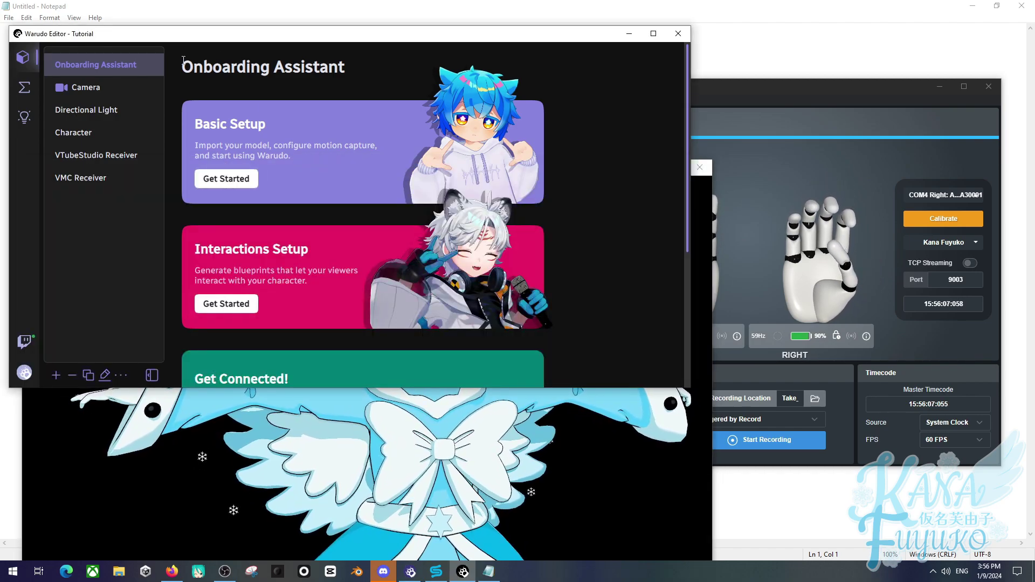
pyautogui.click(25, 88)
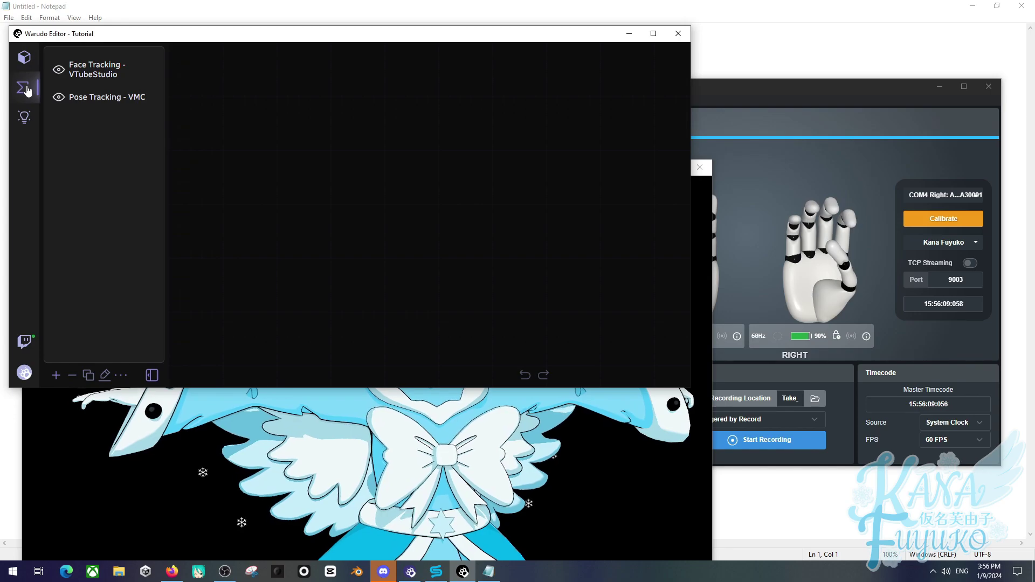
pyautogui.click(96, 99)
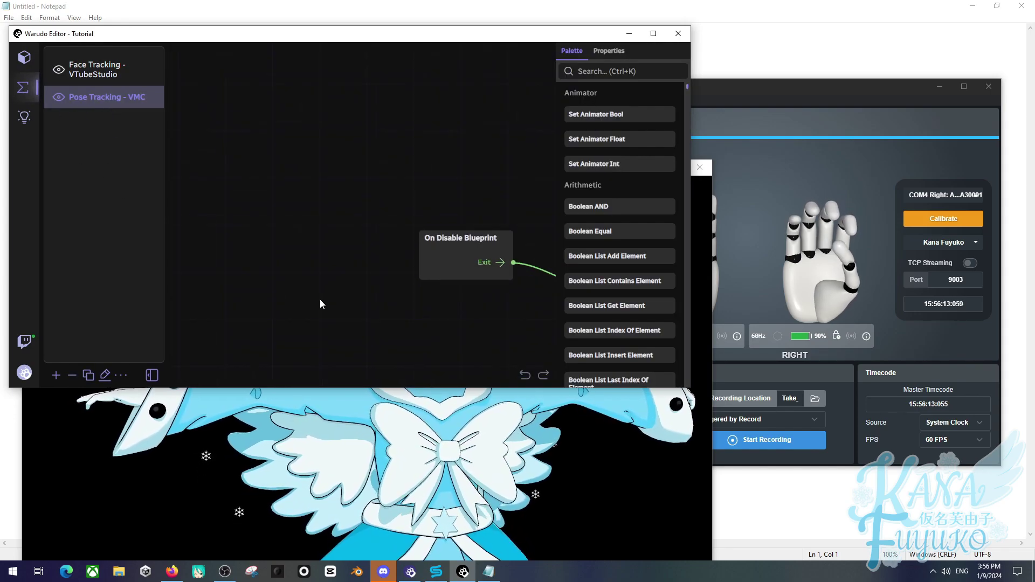
pyautogui.scroll(-5, 320, 304)
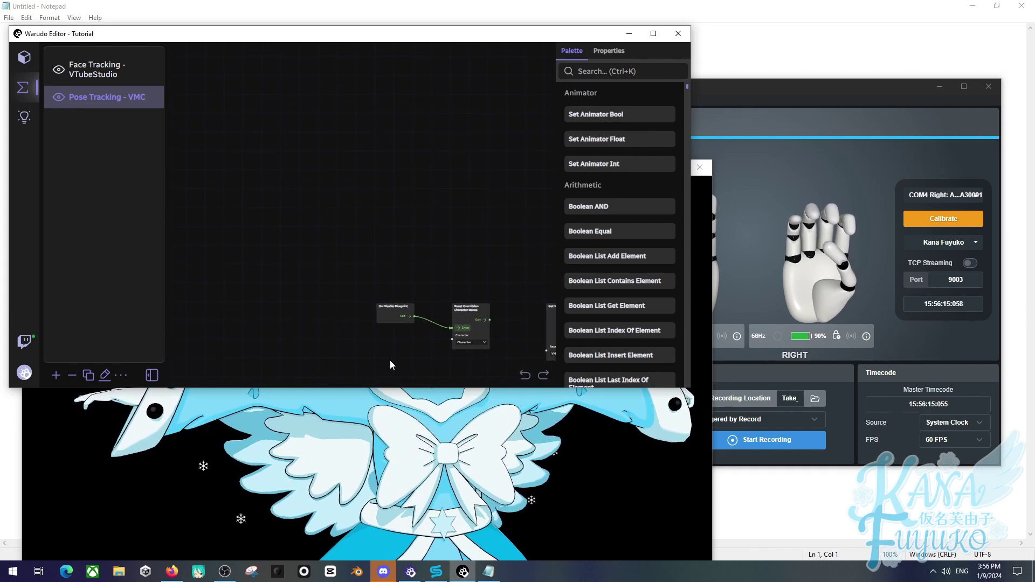
pyautogui.moveTo(387, 363); pyautogui.dragTo(235, 274)
pyautogui.moveTo(406, 329); pyautogui.dragTo(246, 215)
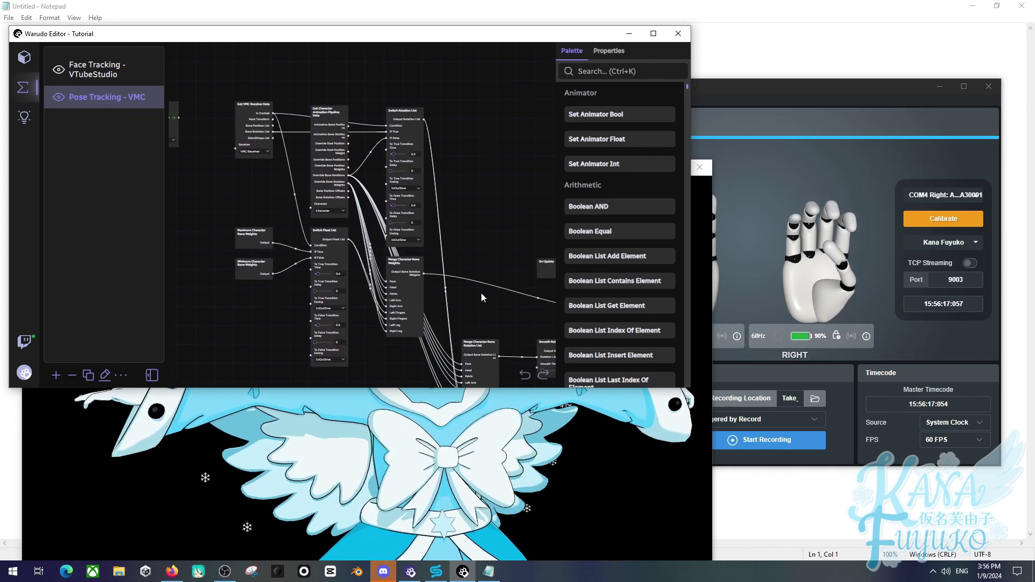
pyautogui.moveTo(482, 297); pyautogui.dragTo(315, 223)
# Raise the Smooth Rotation List node's Smooth Time from 0.2 to 0.45
pyautogui.scroll(3, 362, 335)
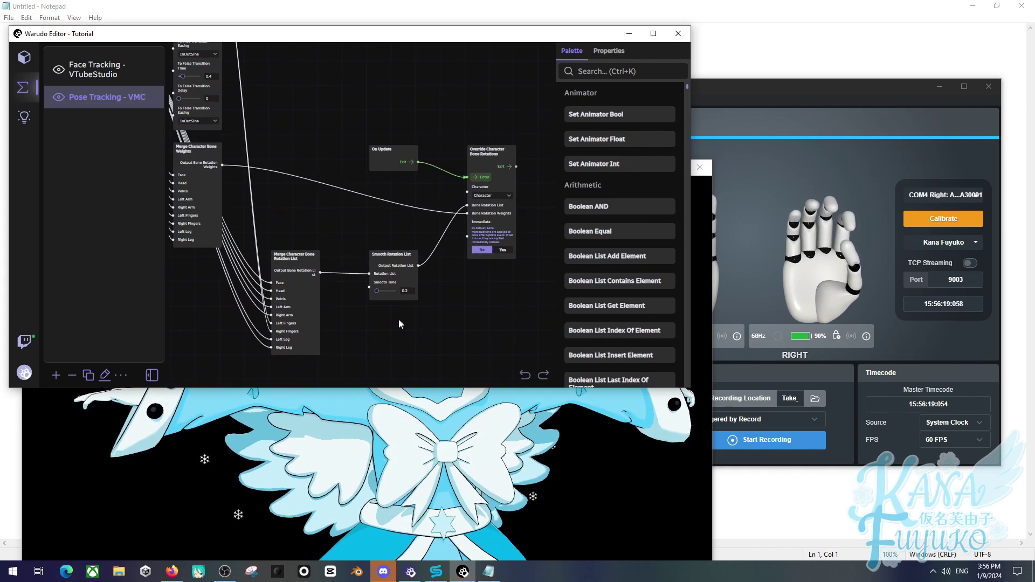
pyautogui.scroll(5, 397, 319)
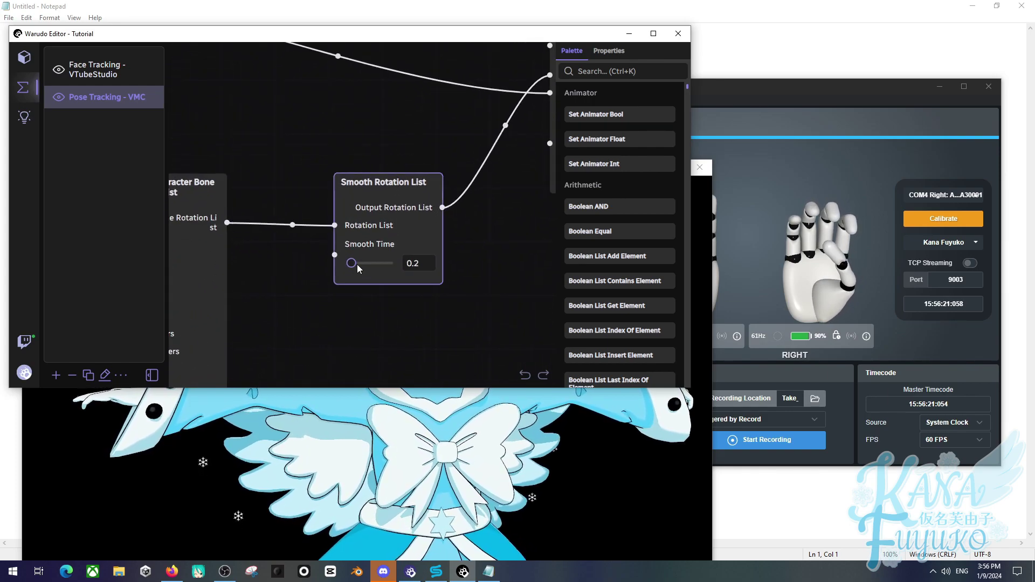
pyautogui.moveTo(351, 263); pyautogui.dragTo(354, 263)
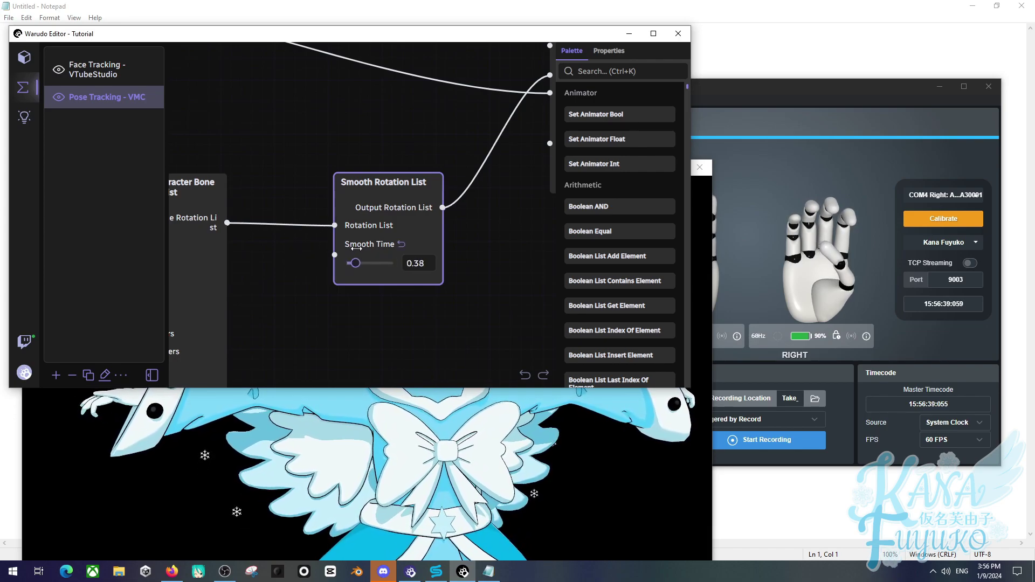
pyautogui.moveTo(356, 250); pyautogui.dragTo(358, 251)
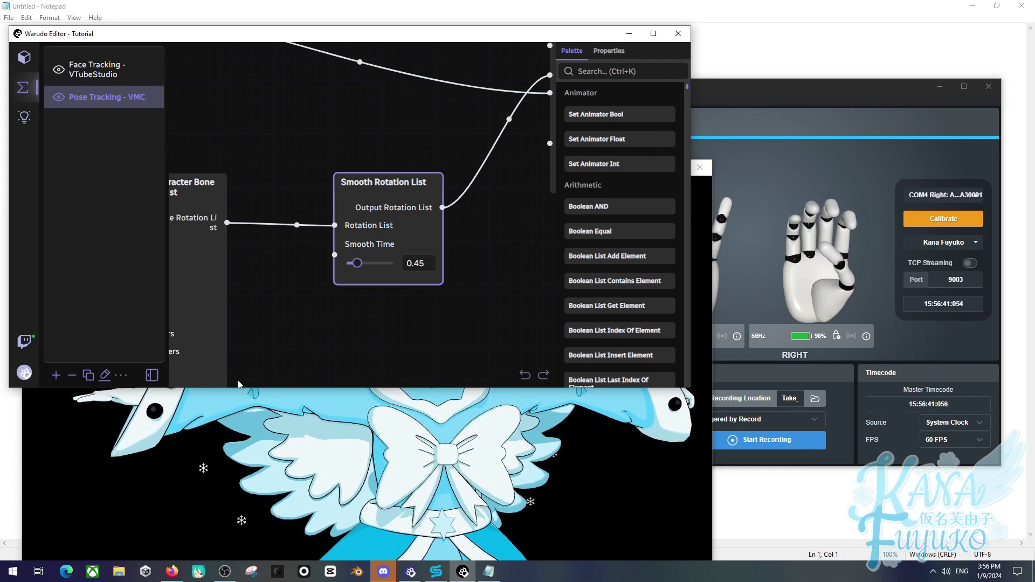
# Rename the VMC Receiver asset to 'StretchSense' and return to the live avatar window
pyautogui.click(20, 62)
pyautogui.click(102, 178)
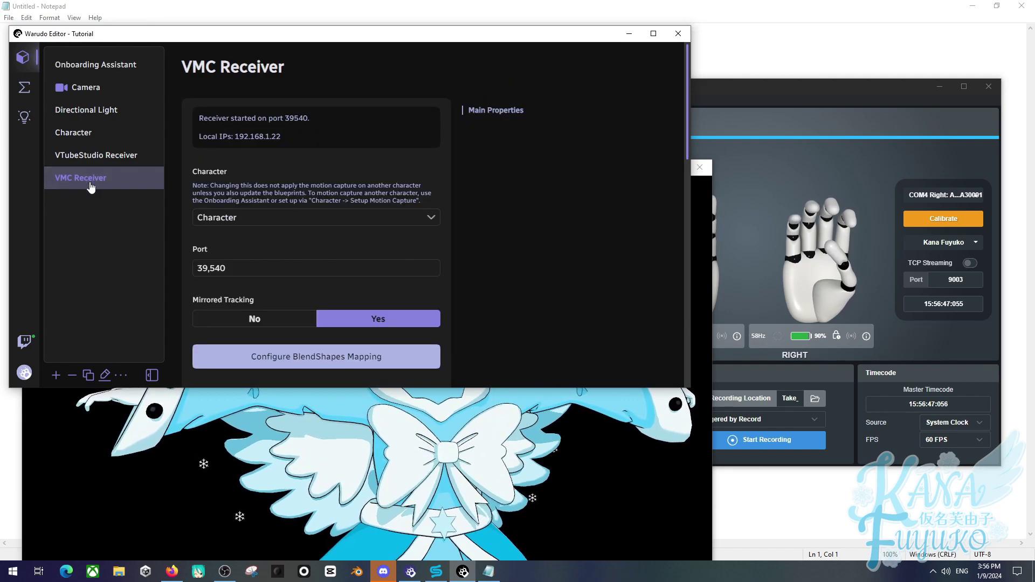
pyautogui.click(106, 376)
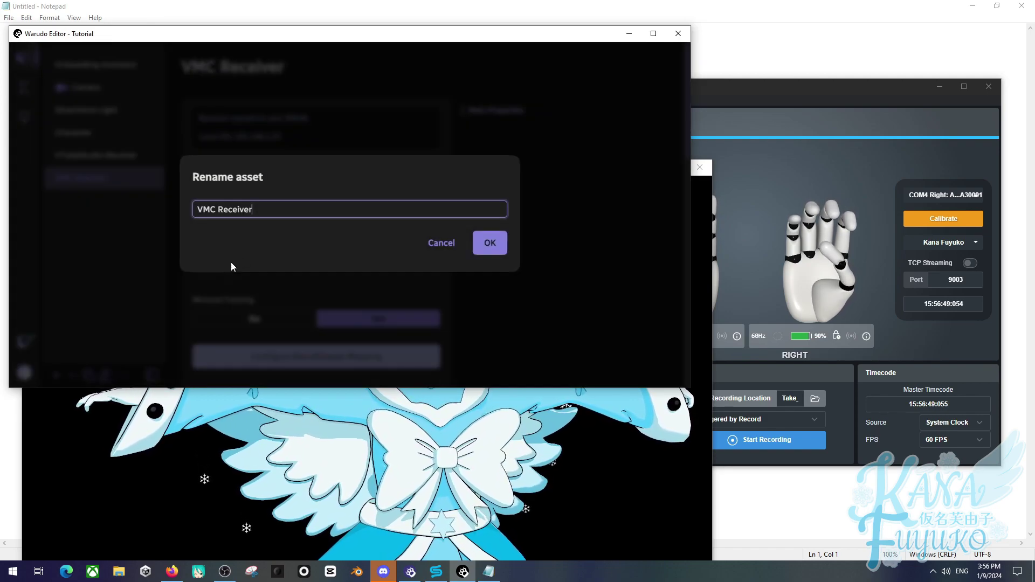
pyautogui.write('Stret')
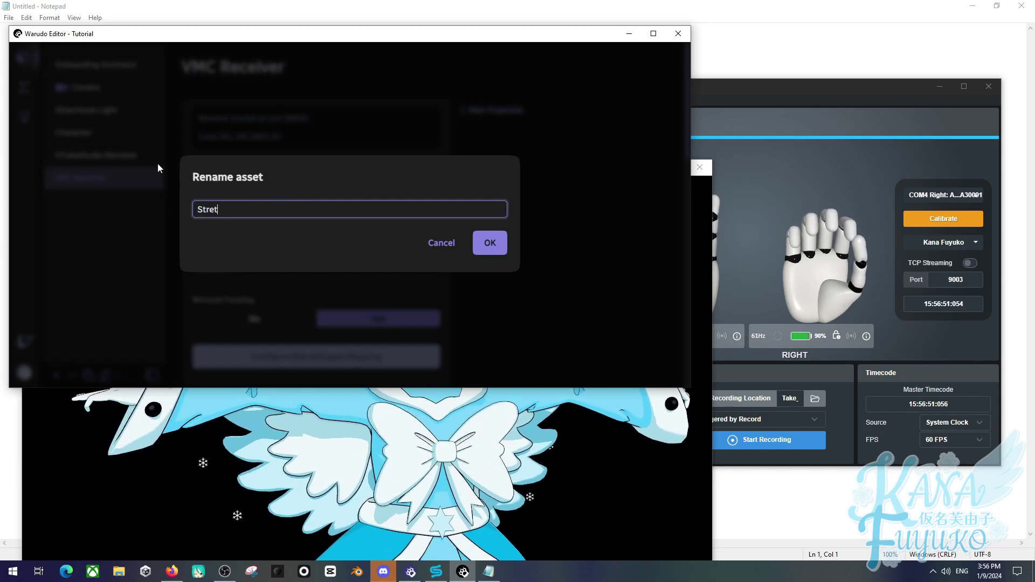
pyautogui.write('chSense')
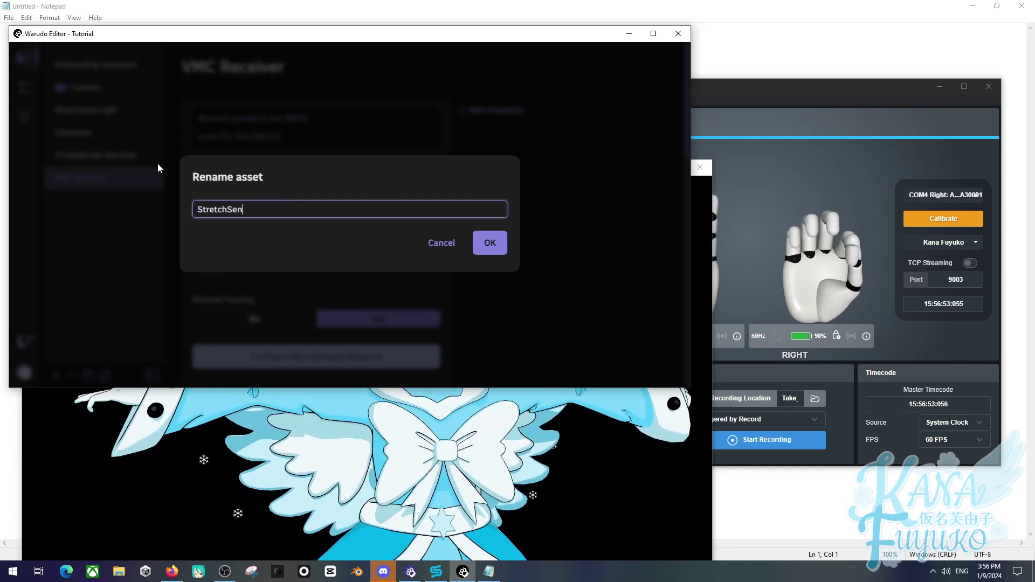
pyautogui.click(488, 243)
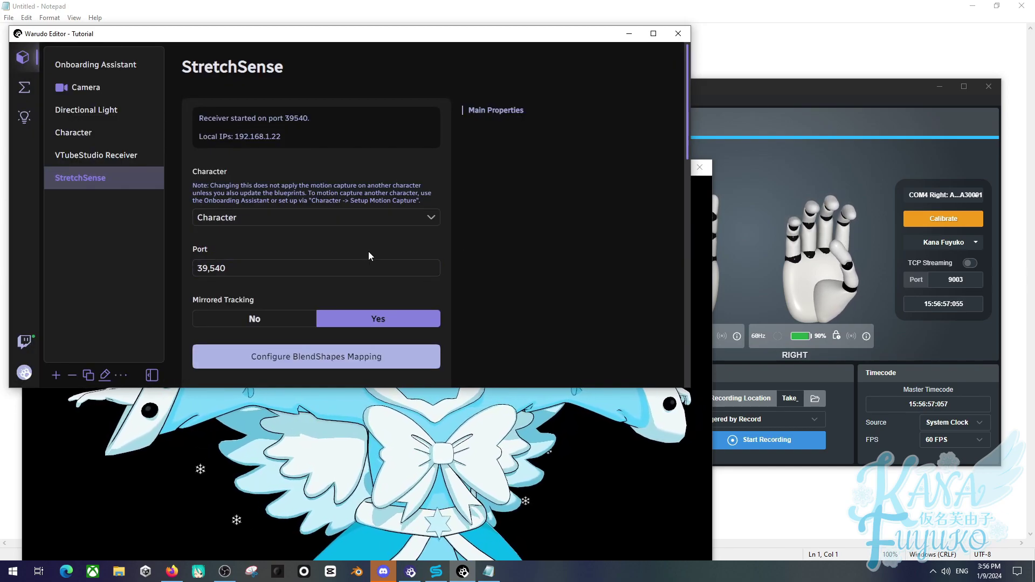
pyautogui.click(205, 483)
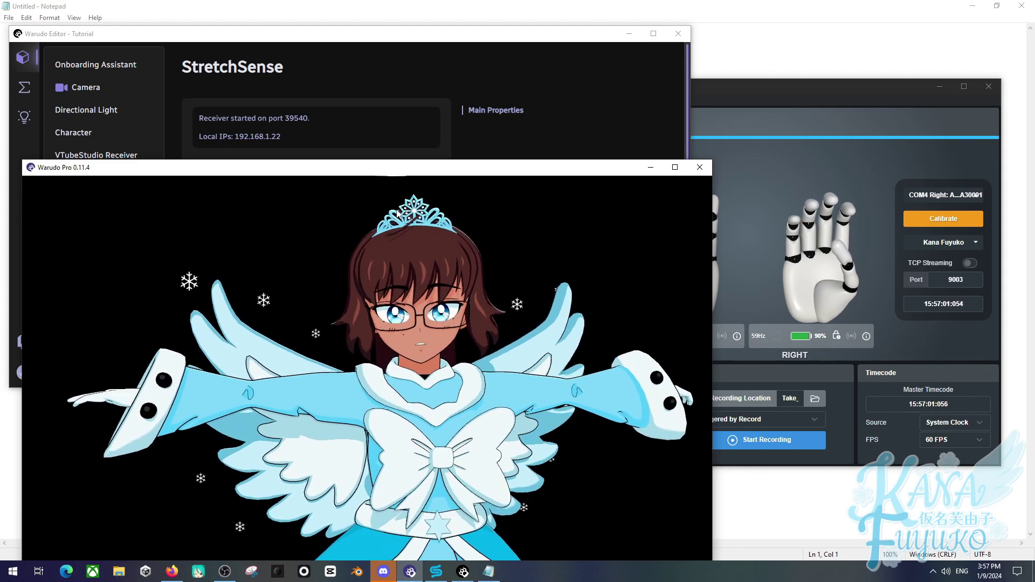
pyautogui.click(497, 144)
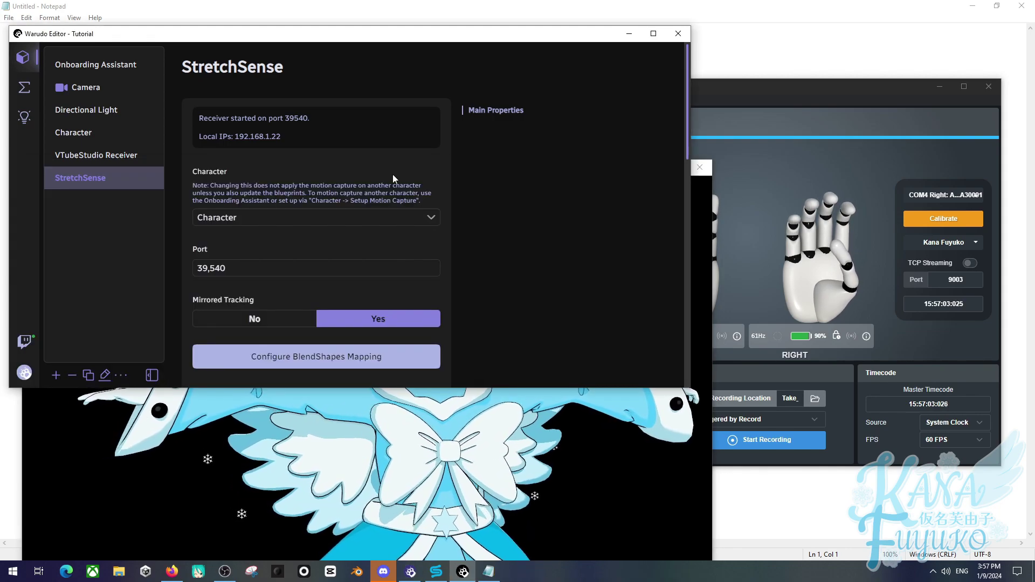
pyautogui.click(58, 375)
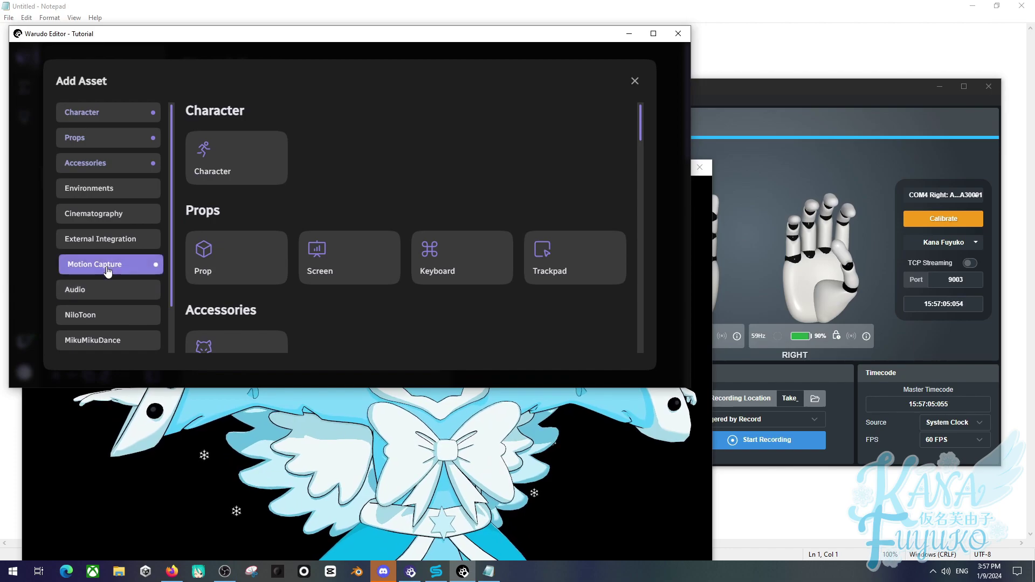
pyautogui.click(102, 264)
pyautogui.click(245, 229)
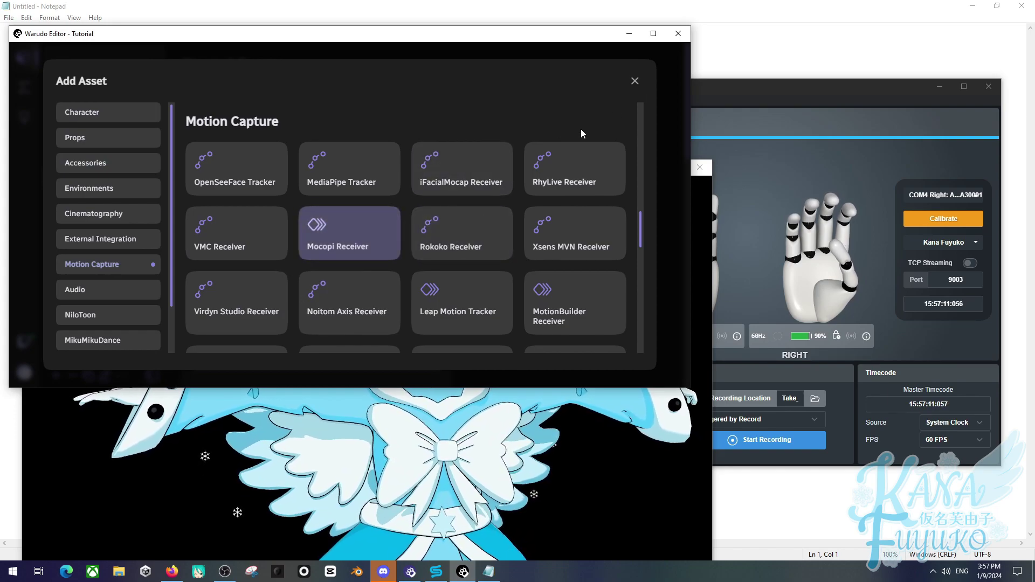
pyautogui.click(635, 81)
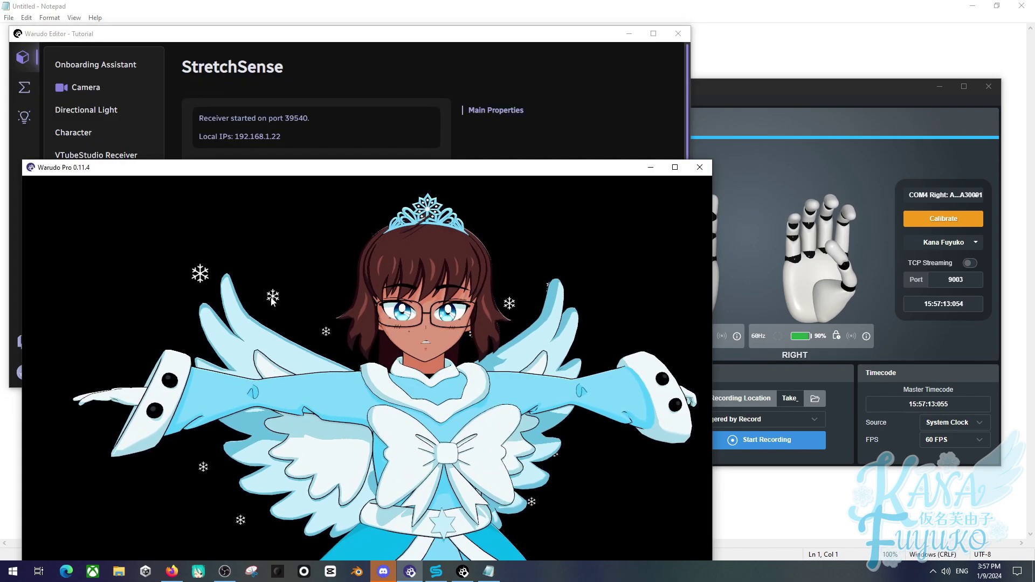
pyautogui.click(25, 87)
pyautogui.click(24, 87)
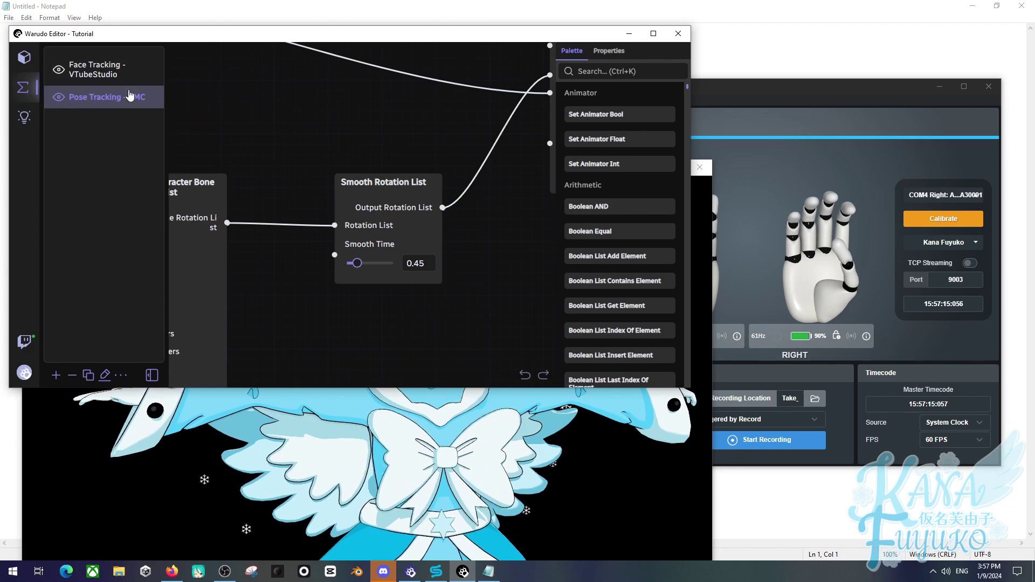
pyautogui.click(31, 58)
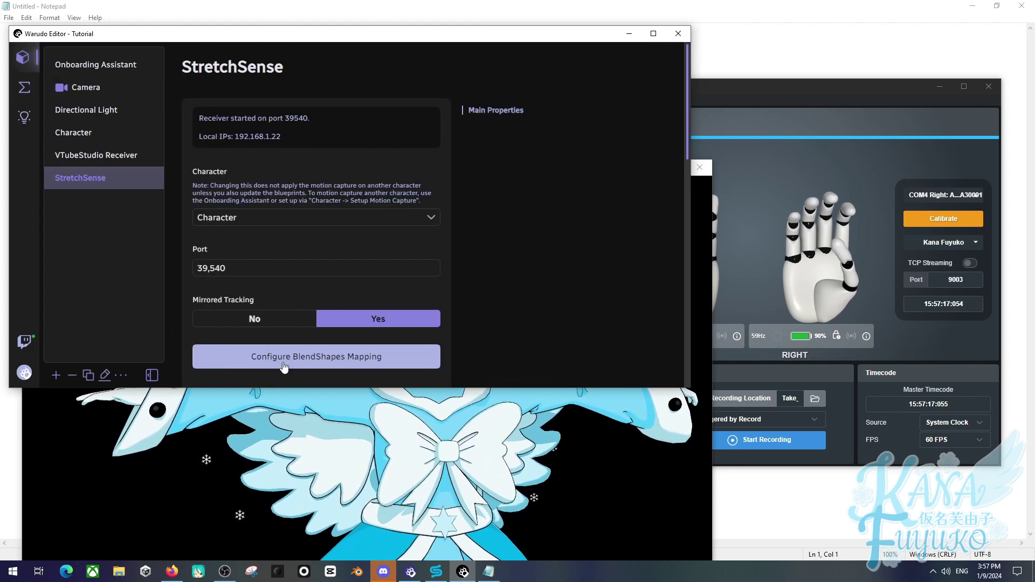
pyautogui.click(402, 397)
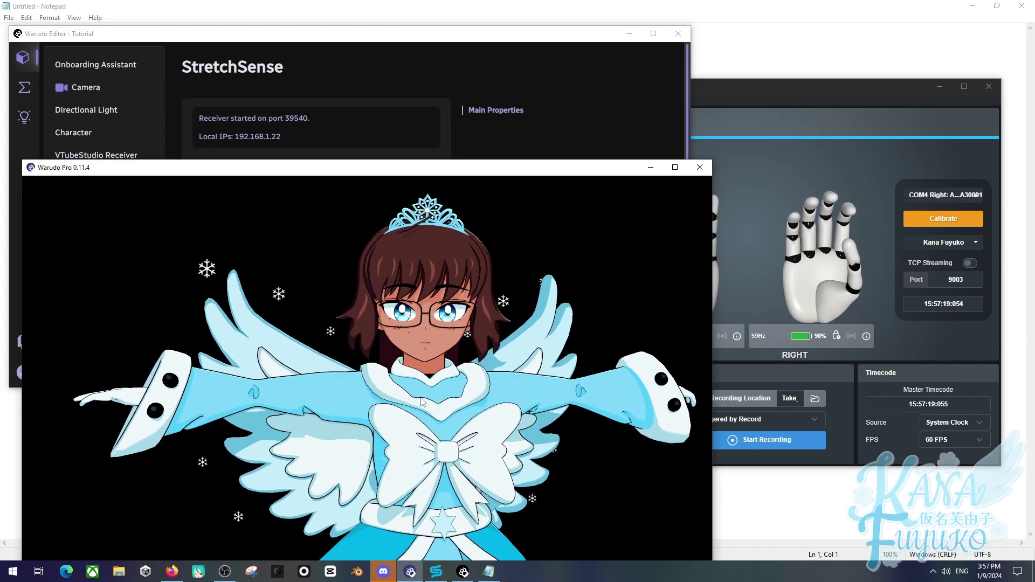